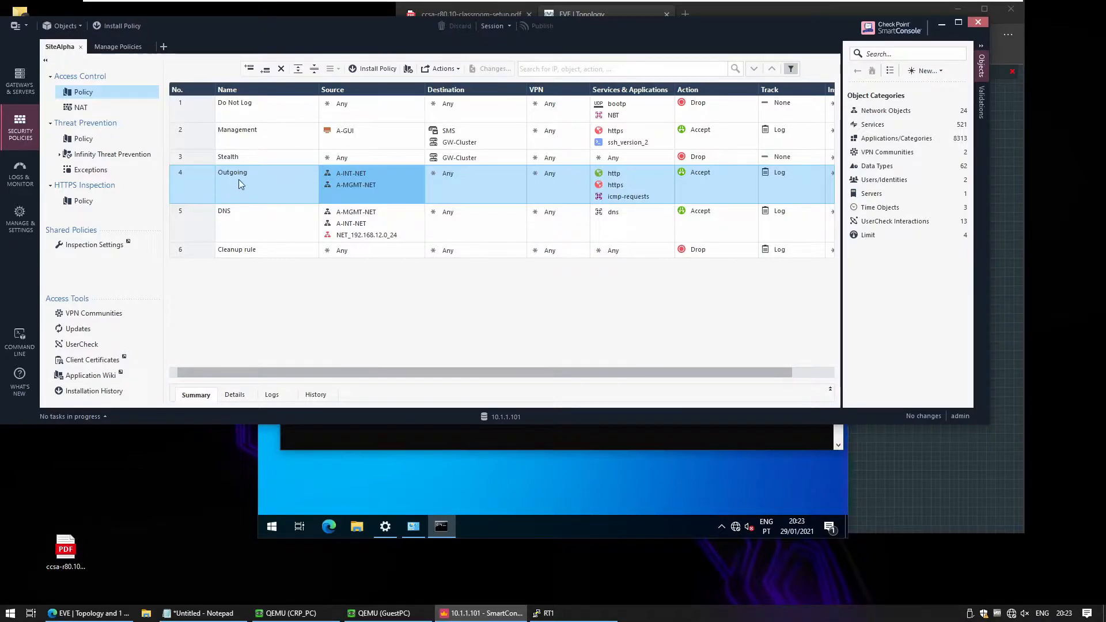
# Insert a new rule above the Outgoing rule and name it Block Finance.
pyautogui.moveTo(382, 175)
pyautogui.moveTo(344, 175)
pyautogui.rightClick(197, 178)
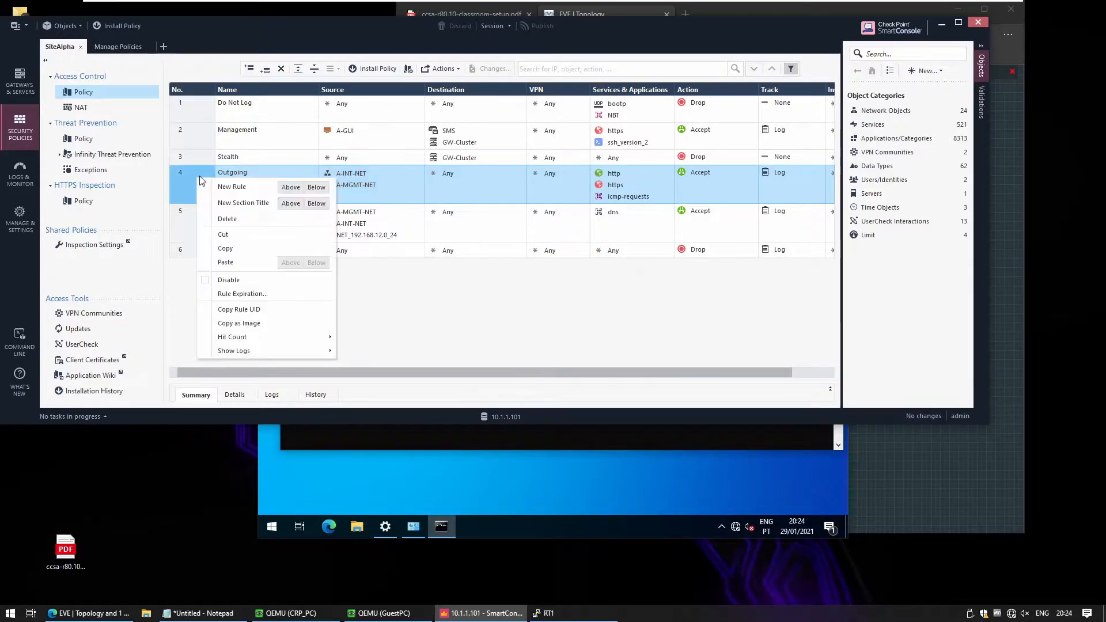
pyautogui.click(291, 187)
pyautogui.click(260, 177)
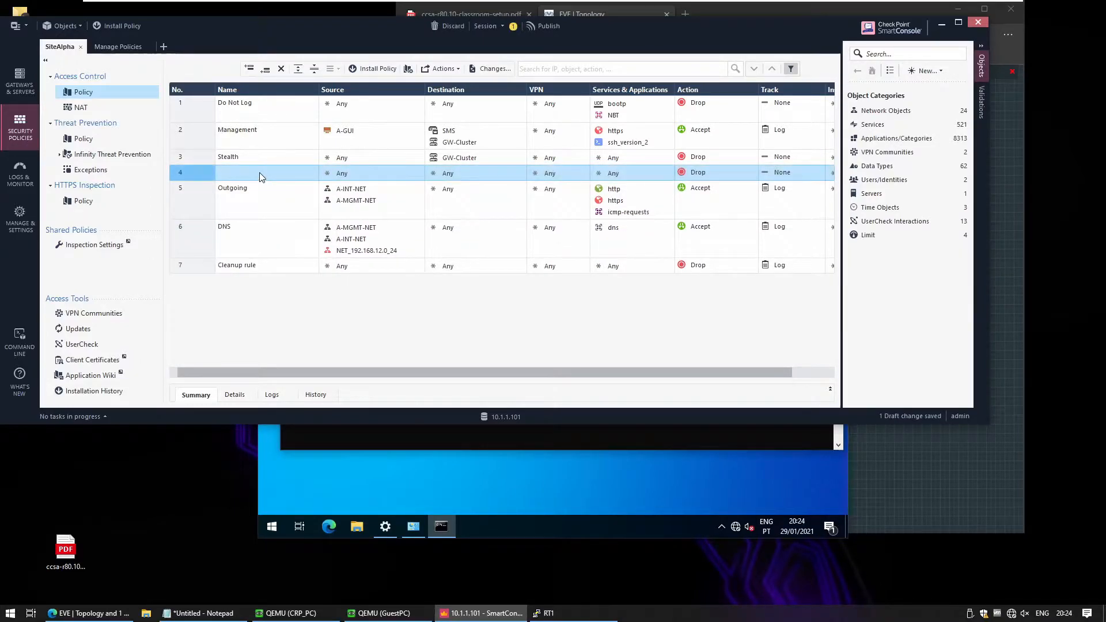
pyautogui.write('B')
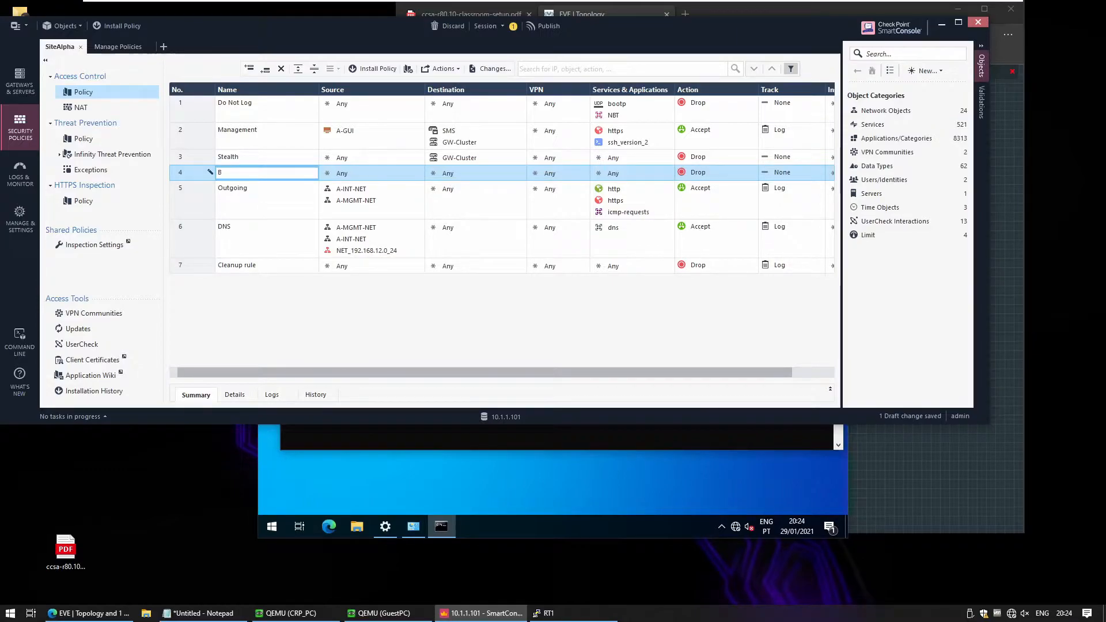
pyautogui.write('lock Finan')
pyautogui.write('inanc')
# From the new rule's Source cell, create a new Access Role object named BlockFinance.
pyautogui.click(360, 171)
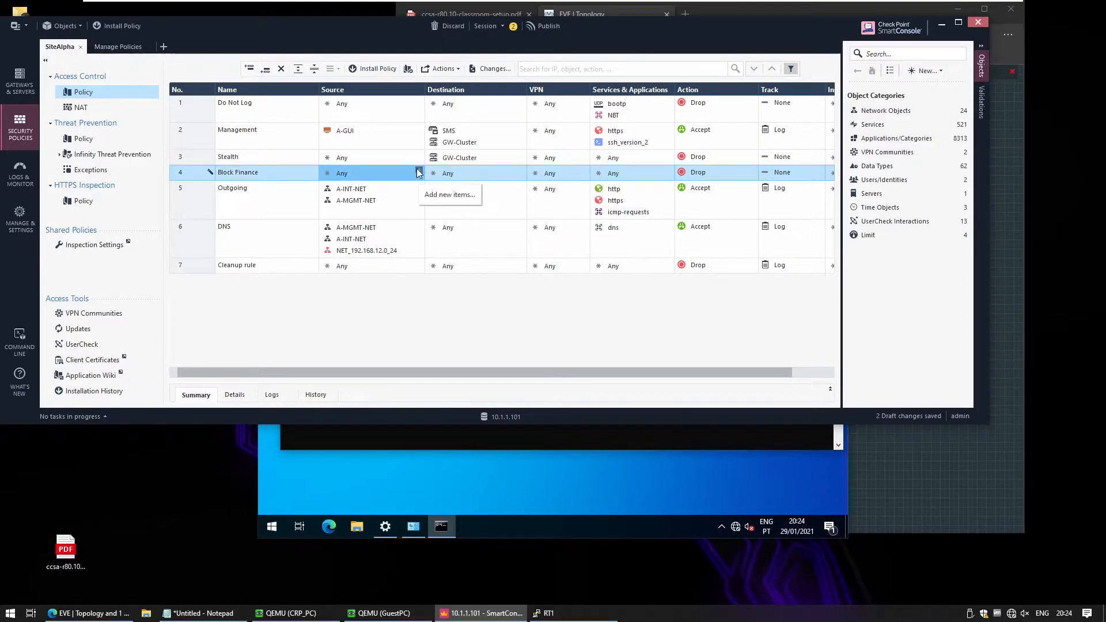
pyautogui.click(418, 171)
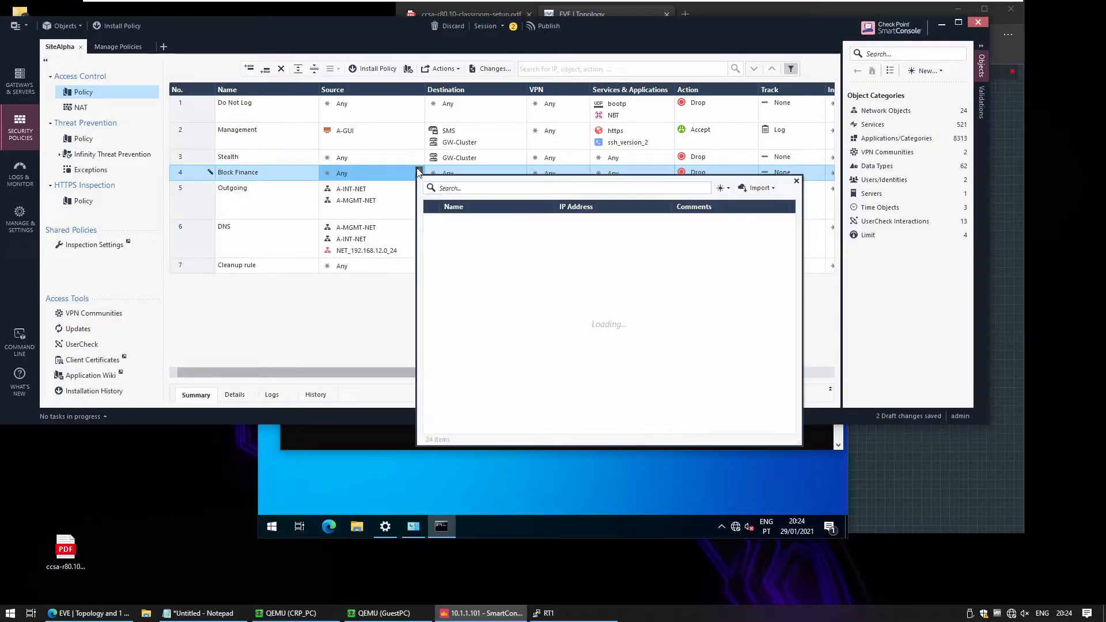
pyautogui.click(722, 188)
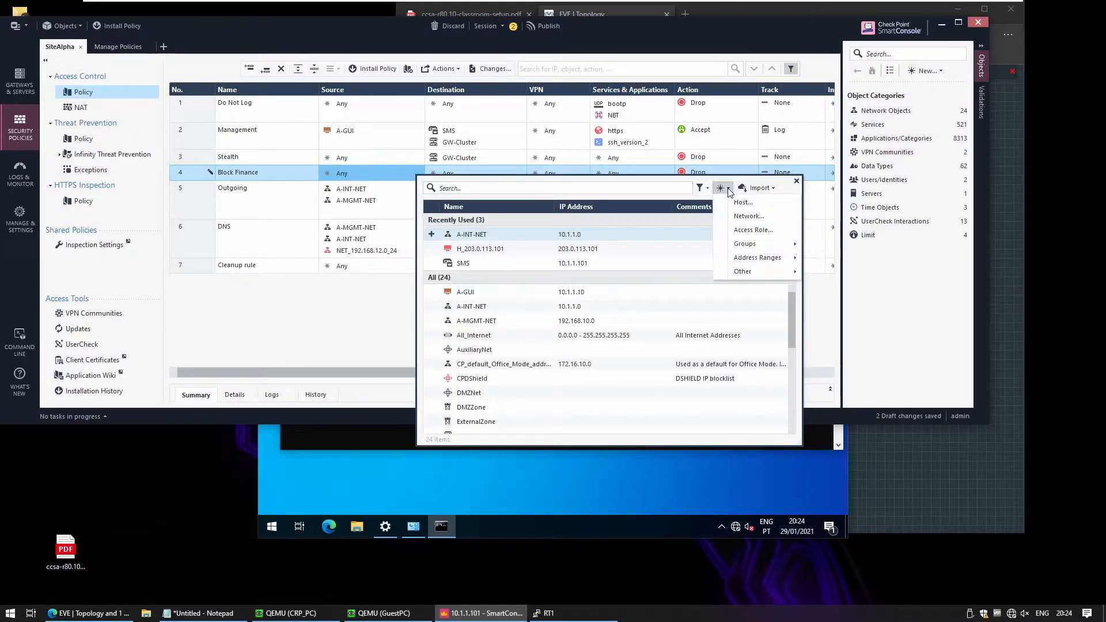
pyautogui.click(771, 231)
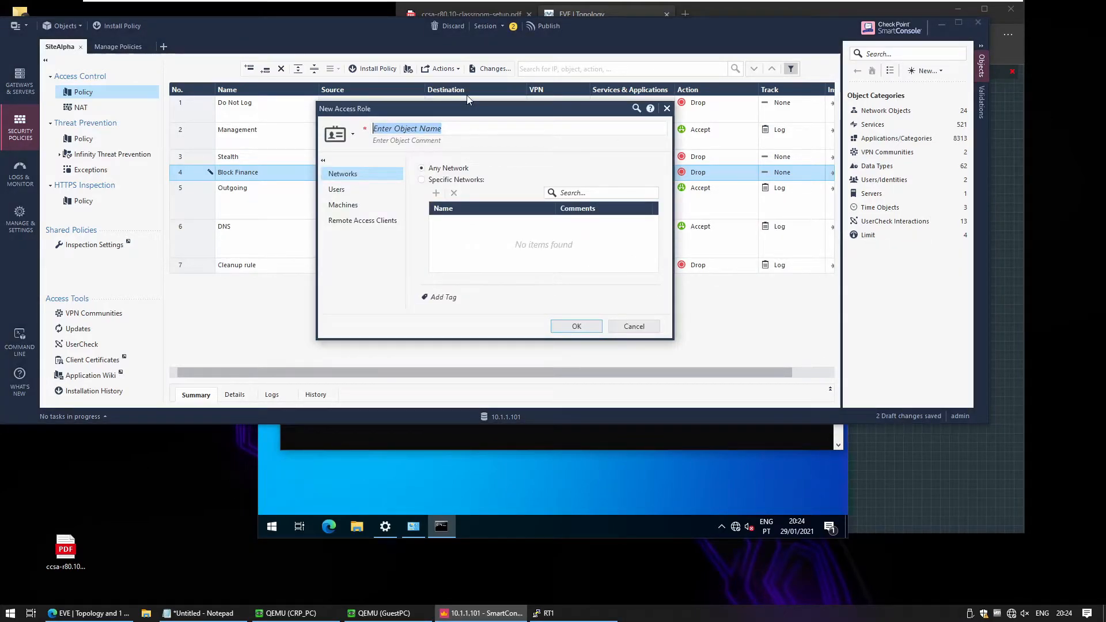
pyautogui.write('Block Finac')
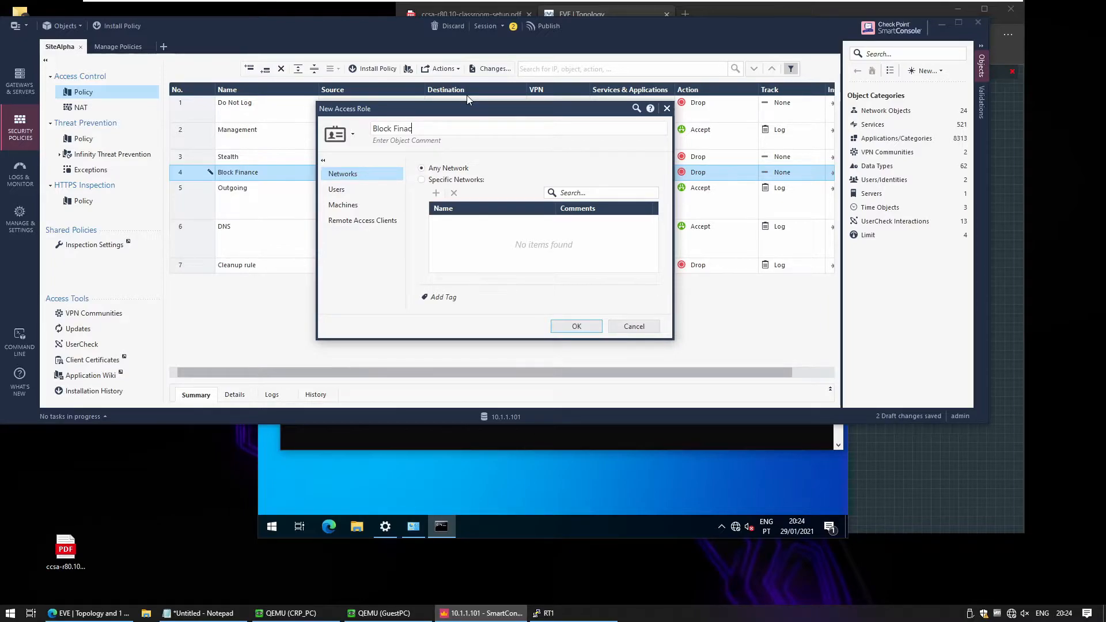
pyautogui.press('BackSpace')
pyautogui.press('BackSpace')
pyautogui.press('BackSpace')
pyautogui.press('BackSpace')
pyautogui.press('BackSpace')
pyautogui.press('BackSpace')
pyautogui.write('Finance')
# Restrict the access role's users to the Finance group from the lab.com directory and save the role.
pyautogui.click(365, 193)
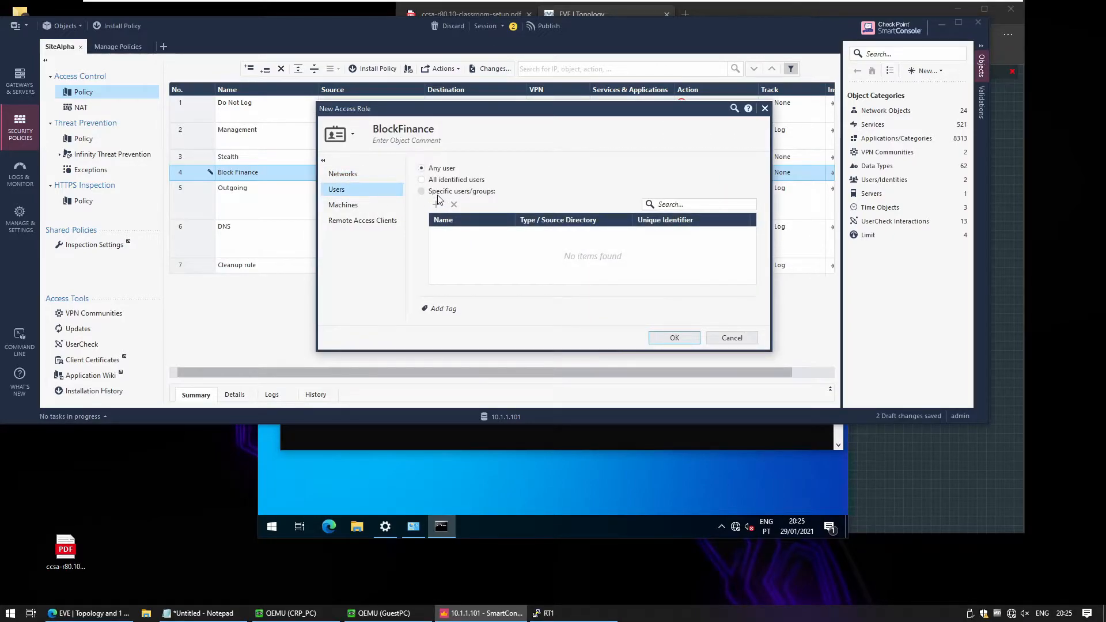
pyautogui.click(434, 193)
pyautogui.click(437, 205)
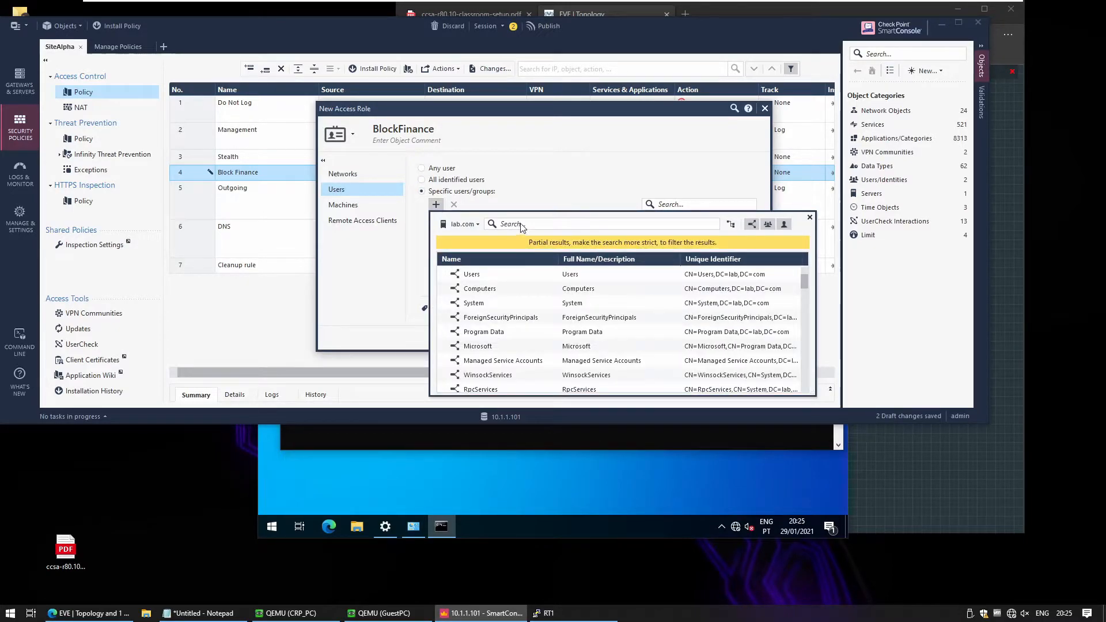
pyautogui.write('finance')
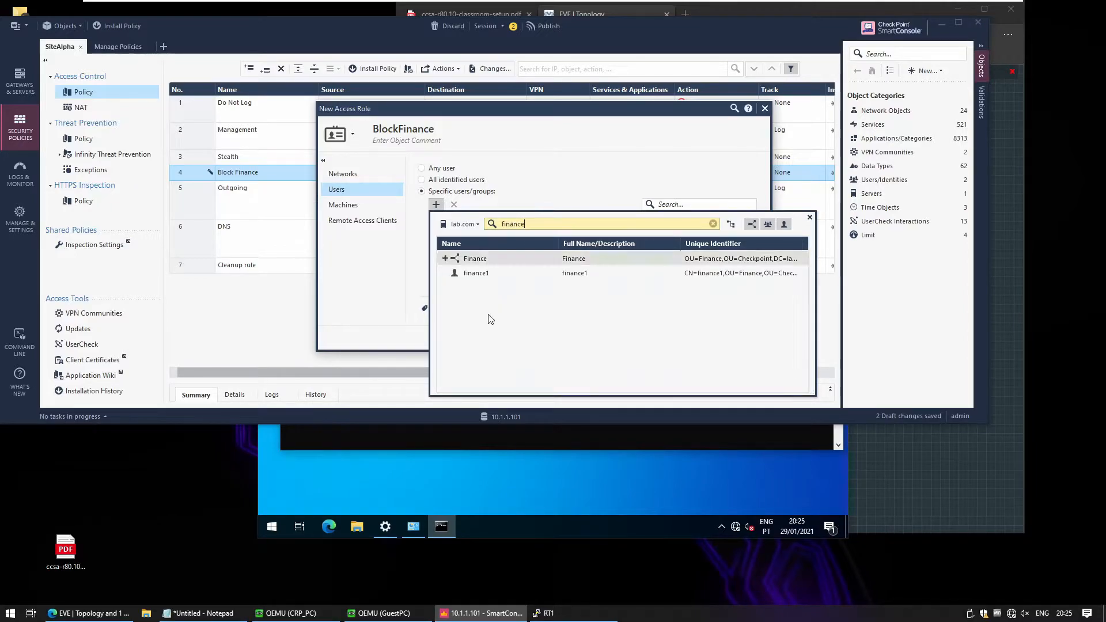
pyautogui.doubleClick(455, 258)
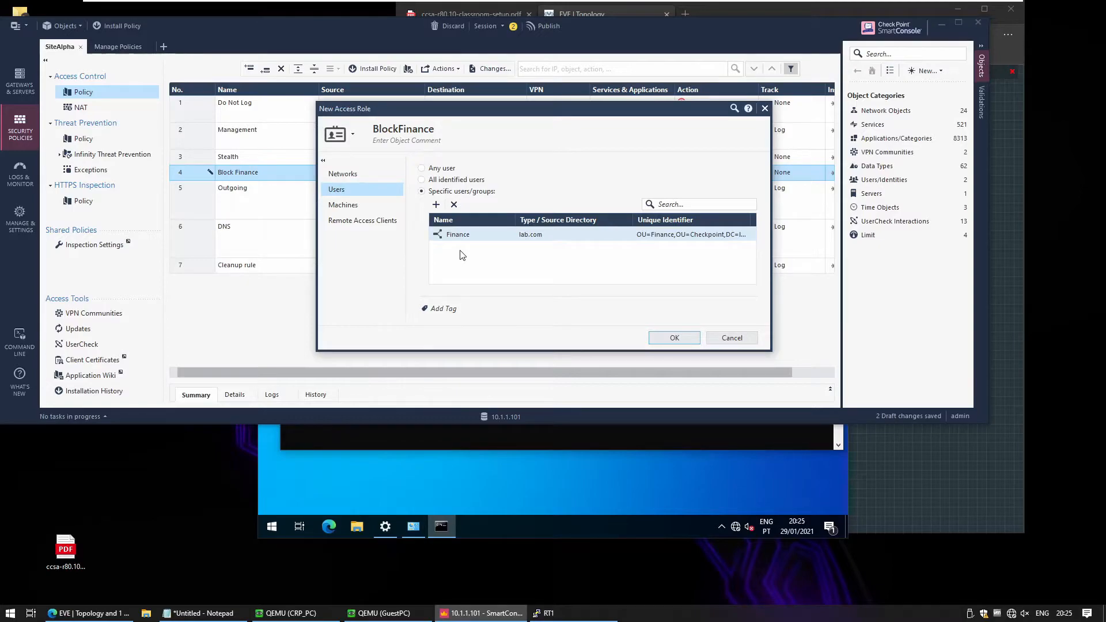
pyautogui.click(436, 205)
pyautogui.write('finace')
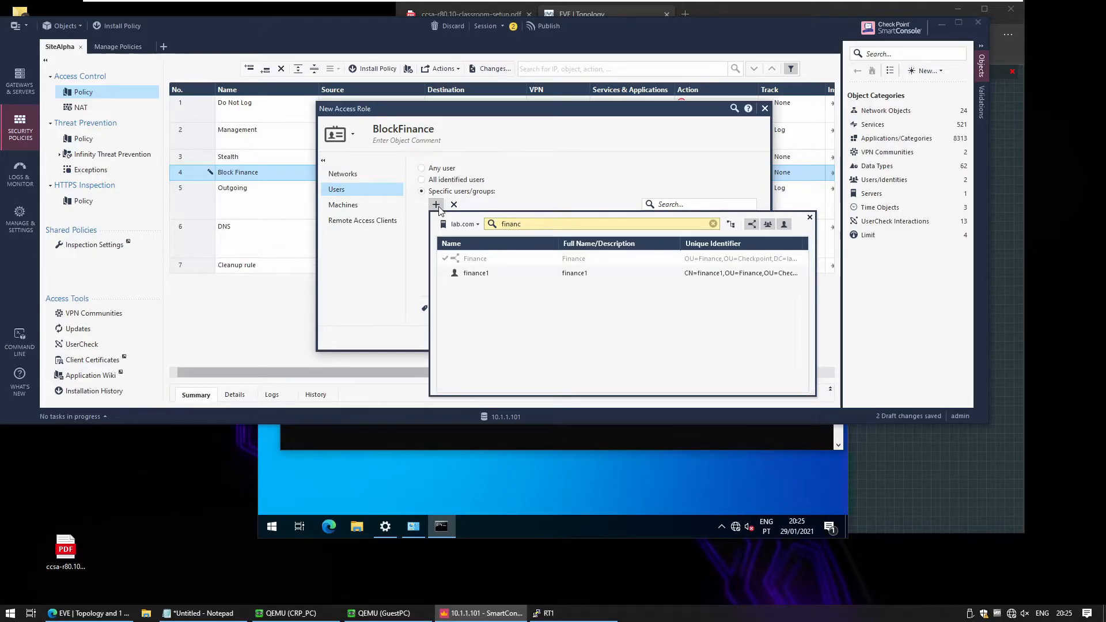
pyautogui.click(432, 259)
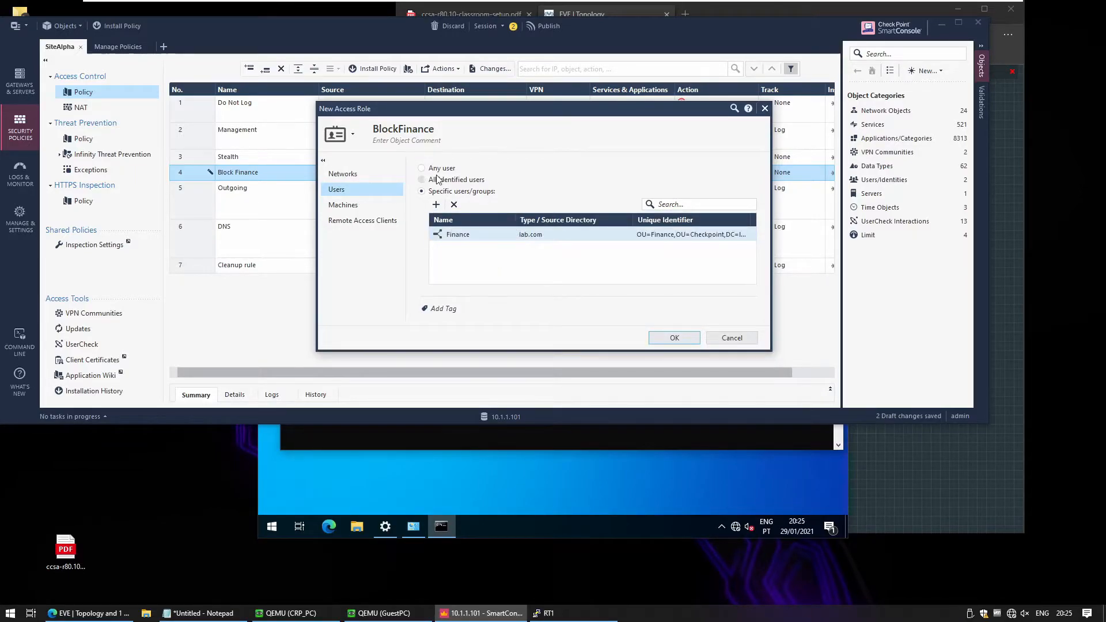
pyautogui.click(675, 337)
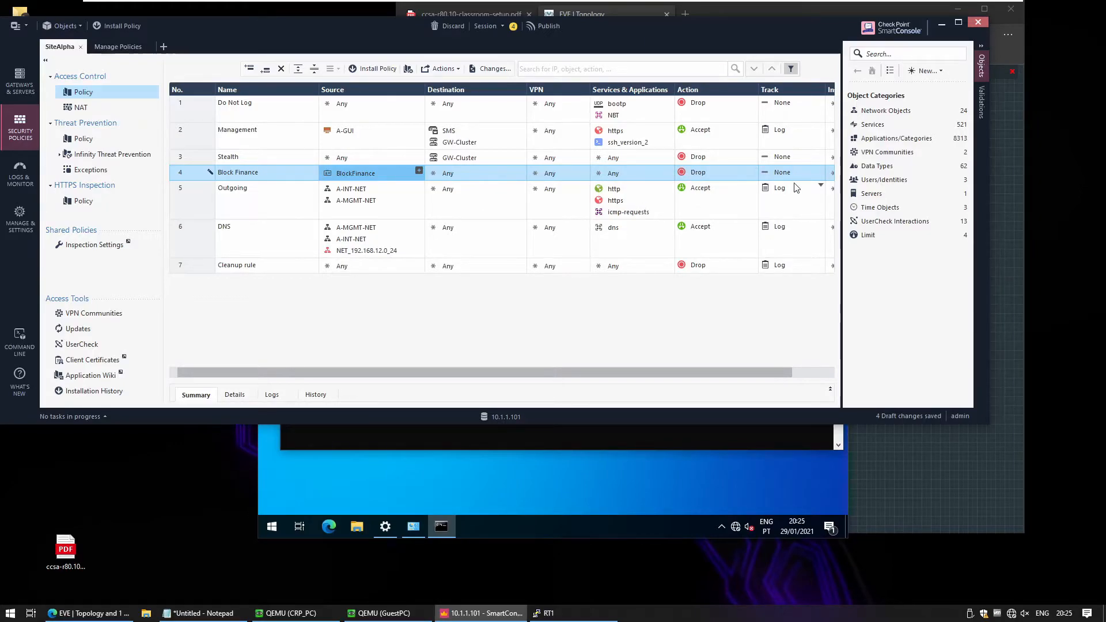
# Set the Block Finance rule's Track to Log.
pyautogui.click(779, 168)
pyautogui.click(807, 192)
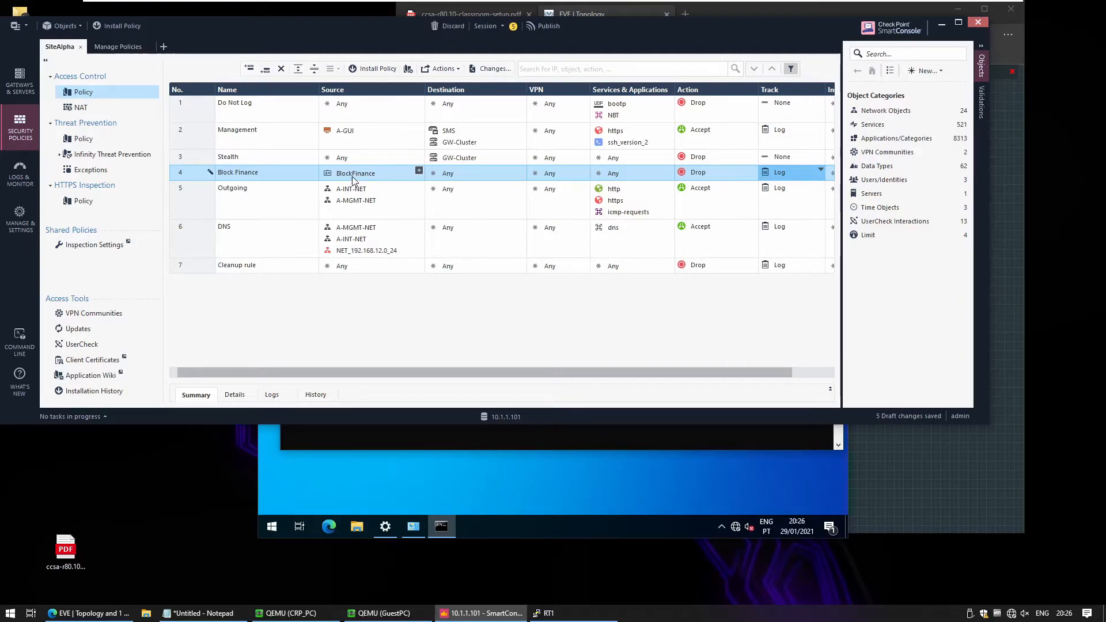
pyautogui.moveTo(352, 179)
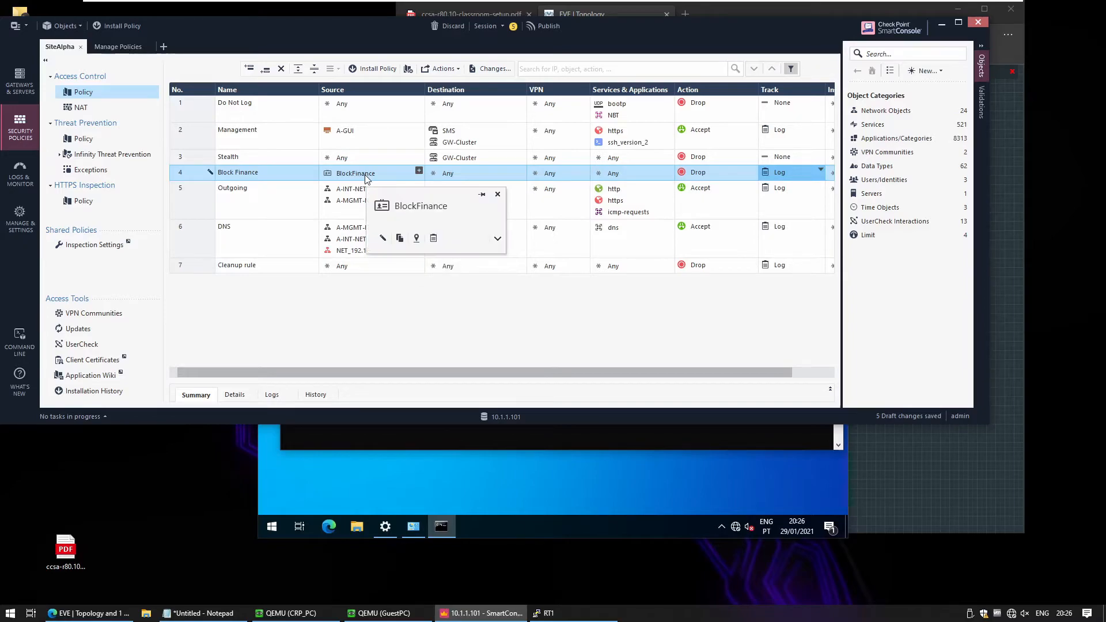
# Publish the session changes and install the access policy.
pyautogui.click(367, 74)
pyautogui.click(533, 294)
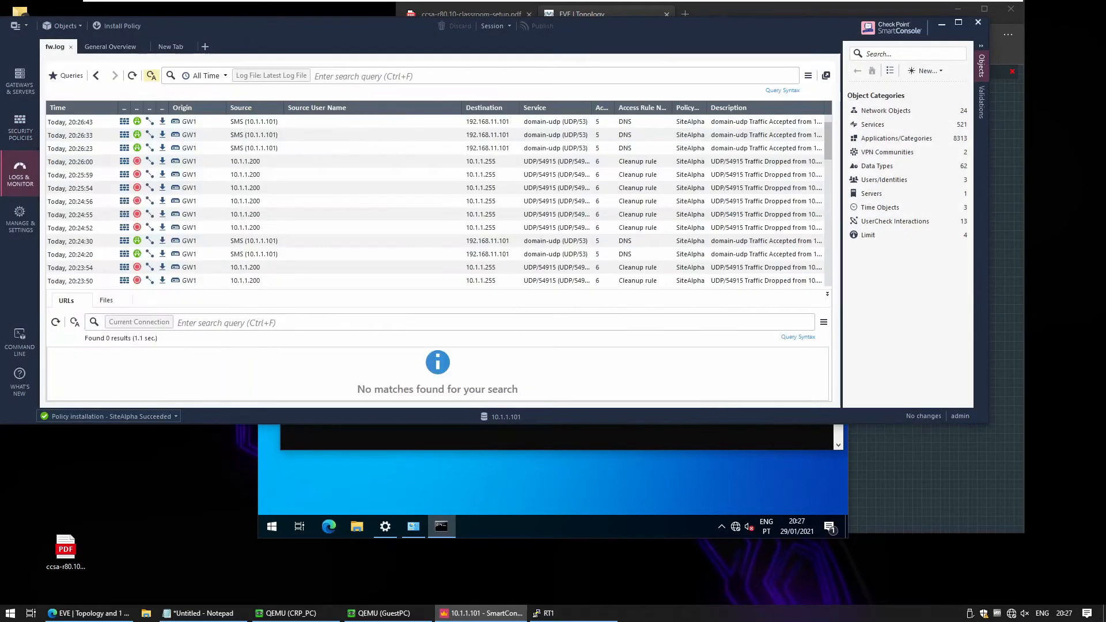
pyautogui.click(358, 76)
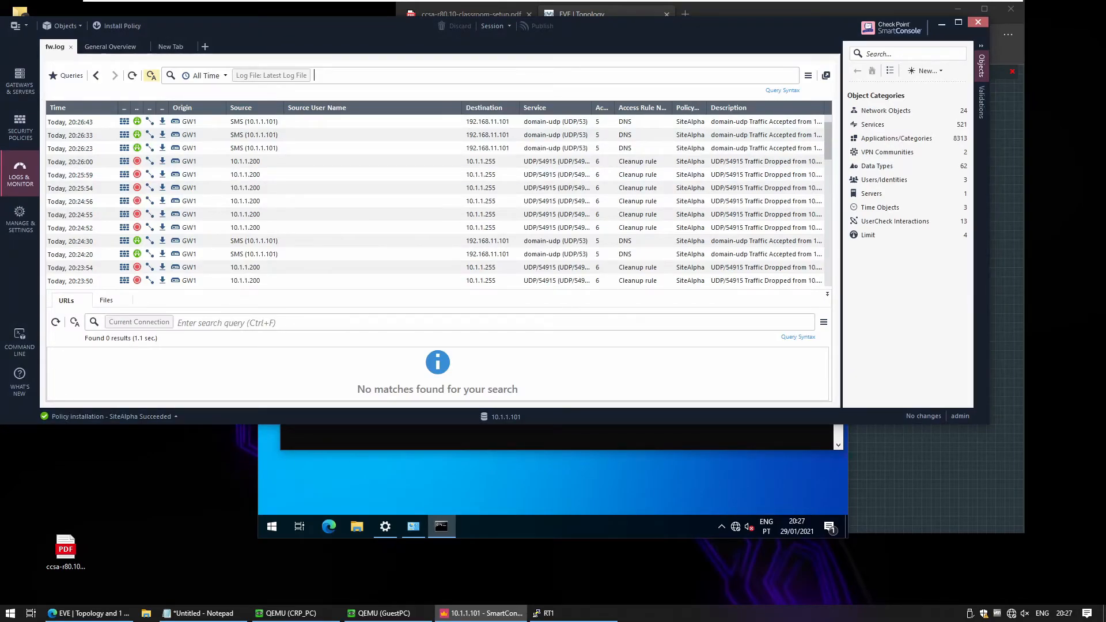
# In the CRP_PC virtual machine's command prompt, run ping 8.8.8.8 to test the block.
pyautogui.click(324, 616)
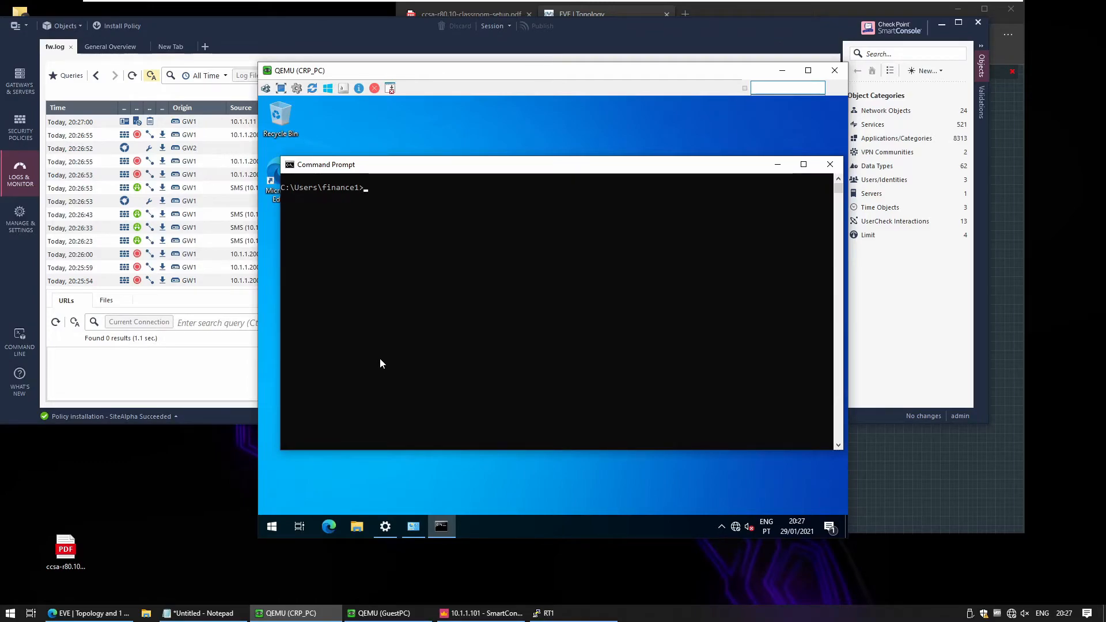
pyautogui.write('ping 8.8.8.8')
pyautogui.press('Return')
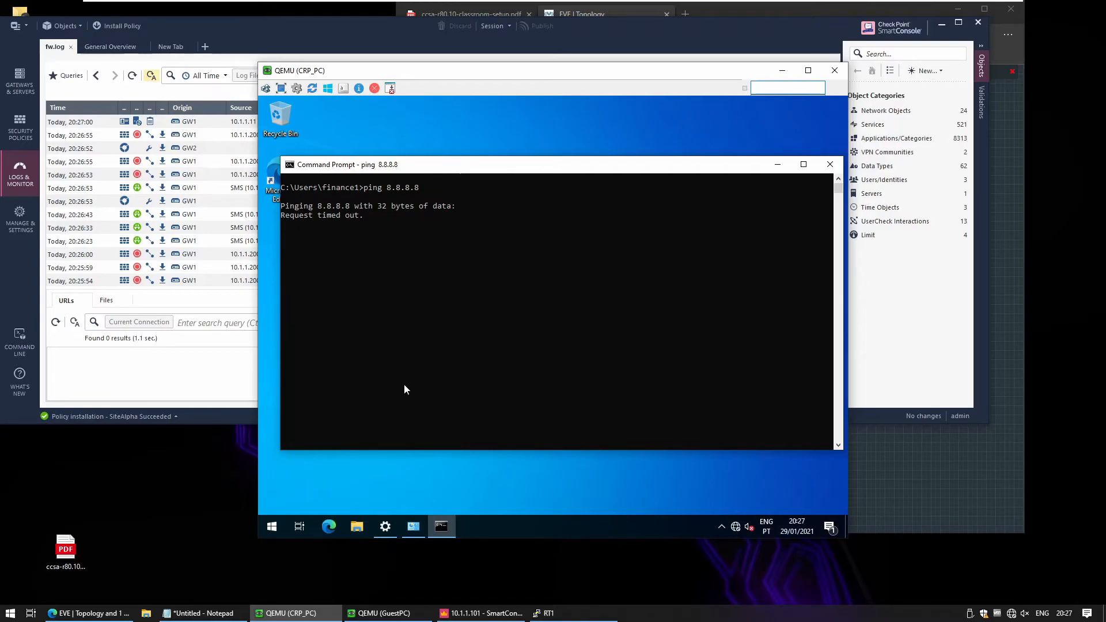
# In the GuestPC virtual machine's command prompt, run ping 8.8.8.8 for comparison.
pyautogui.click(415, 614)
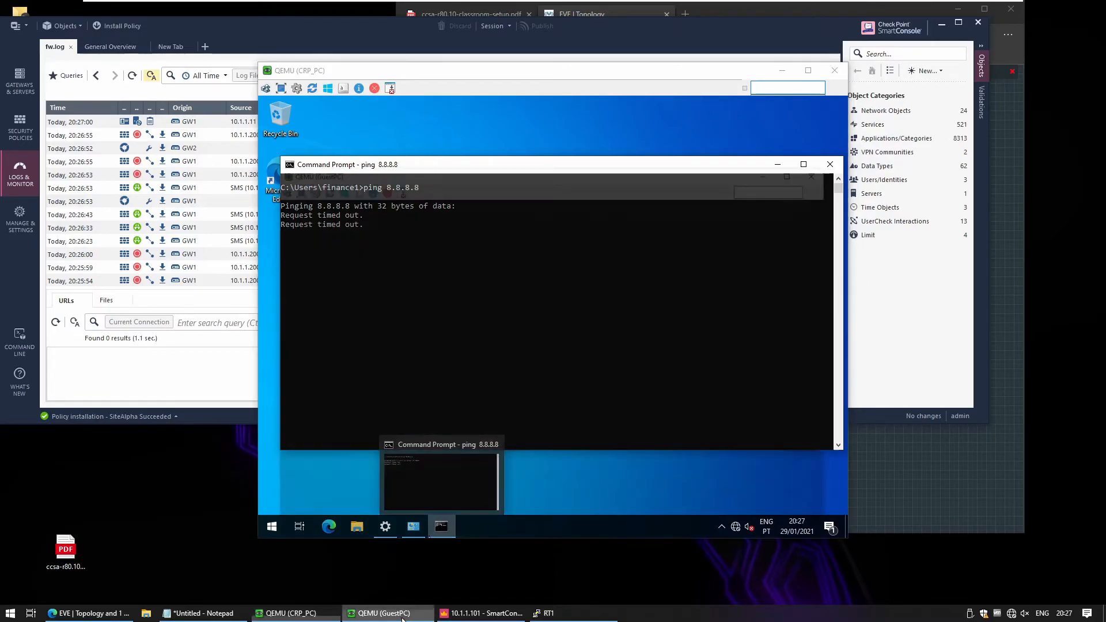
pyautogui.write('ping 8.8.8.8')
pyautogui.press('Return')
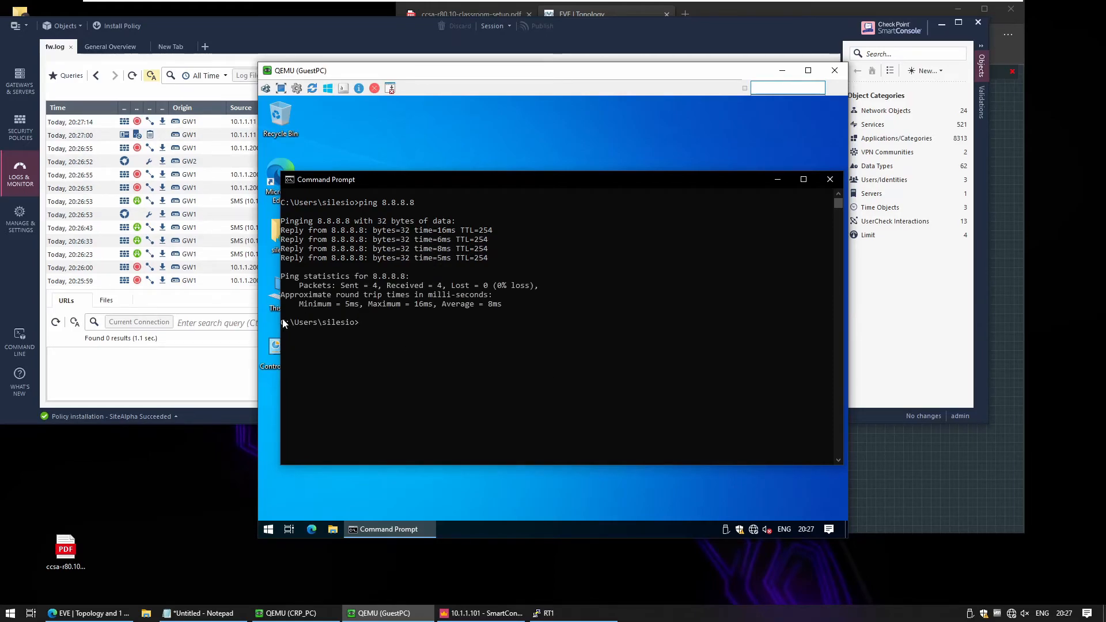
# Return to the access control policy rule base to review the rules.
pyautogui.click(201, 372)
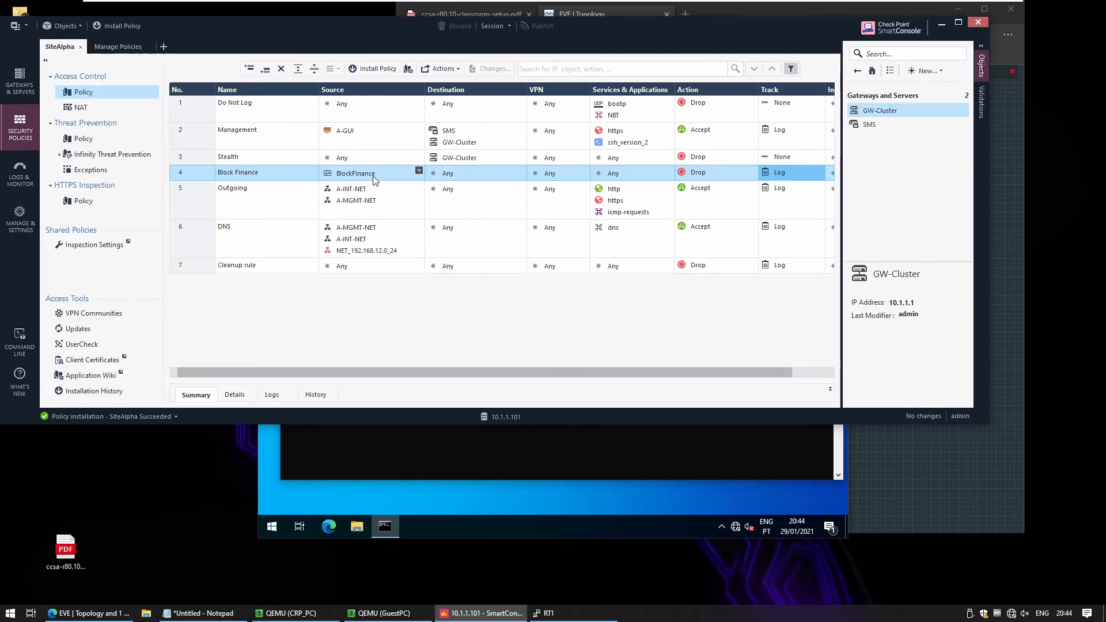
pyautogui.moveTo(363, 197)
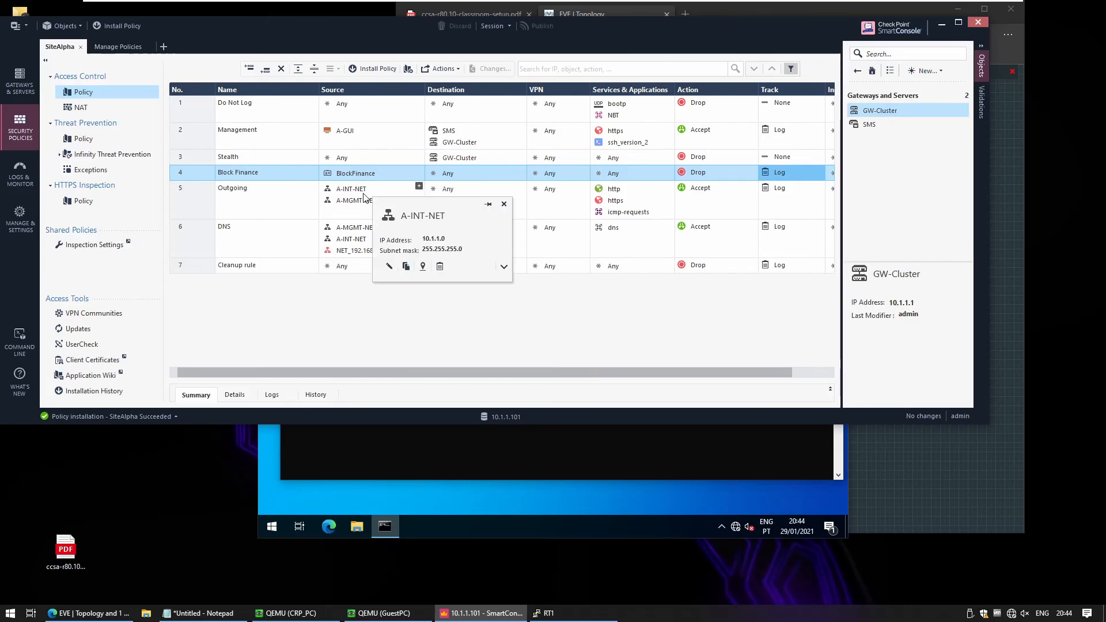